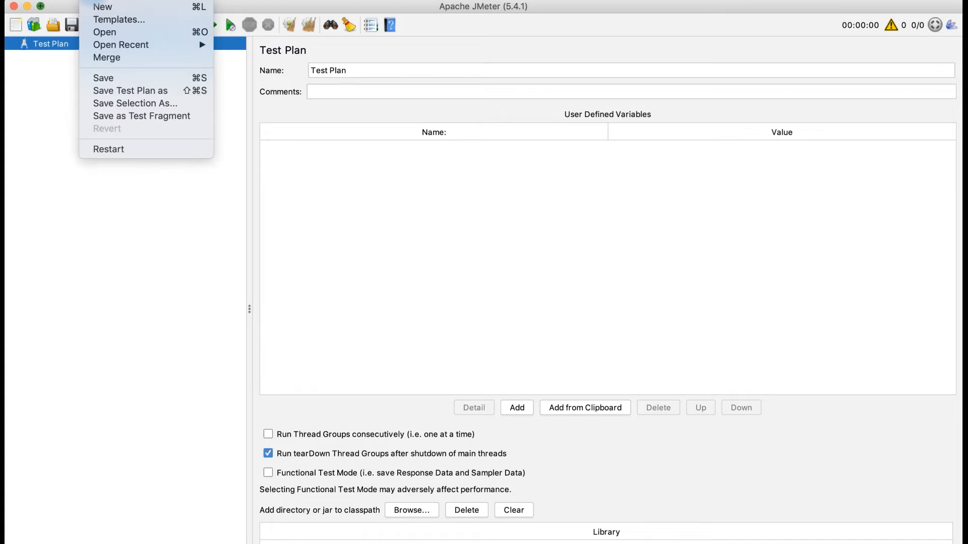
- Open the recent test plan demoTestplan.jmx and view its View Results Tree, Summary Report and Aggregate Report listeners
mouse_move(130, 43)
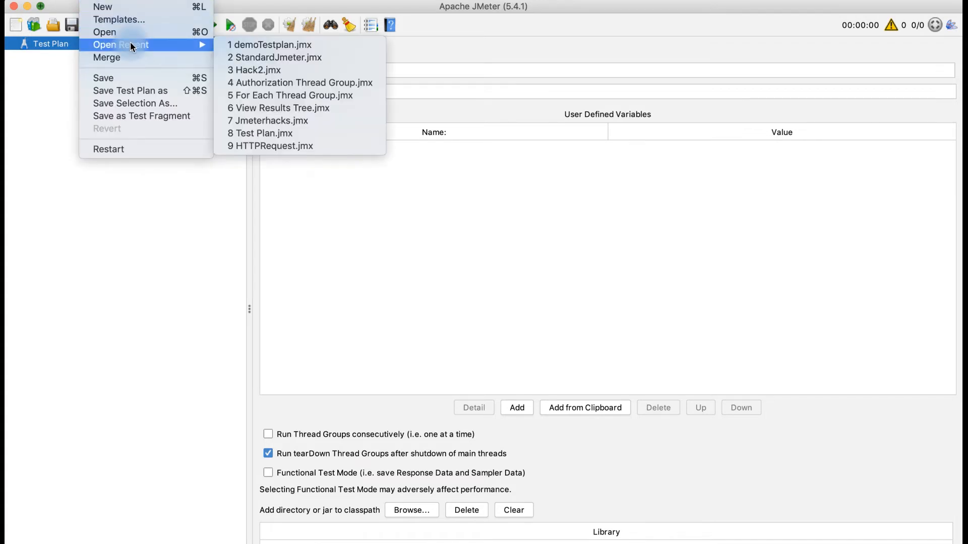
left_click(251, 48)
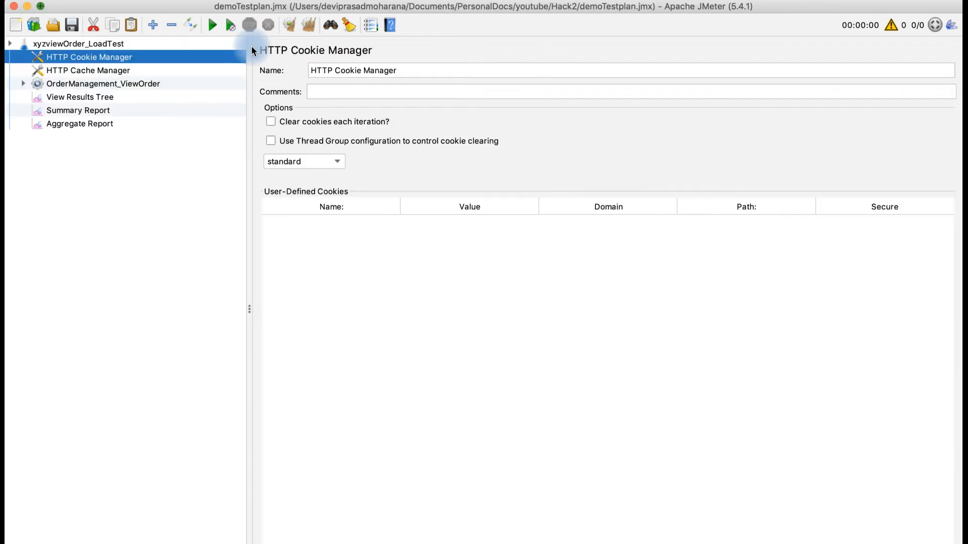
left_click(91, 96)
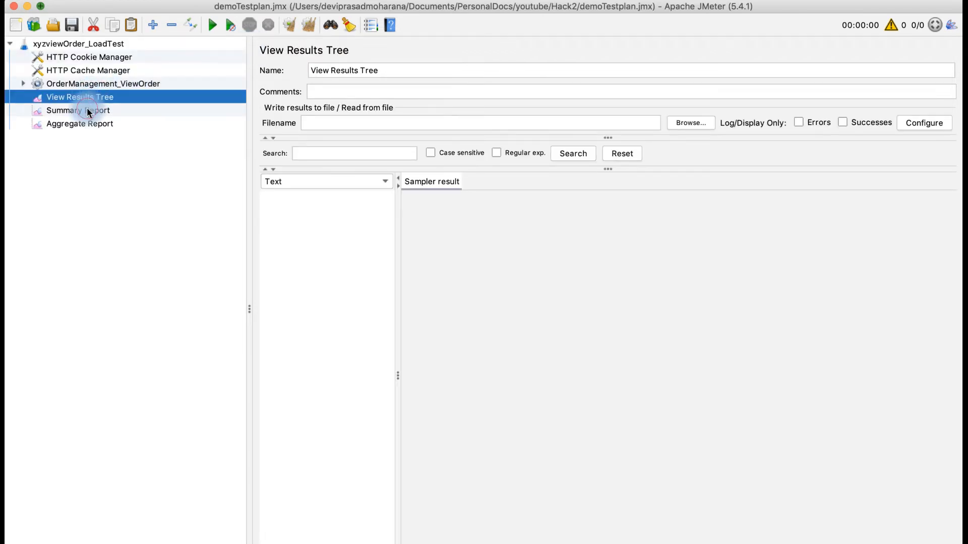
left_click(88, 111)
left_click(87, 126)
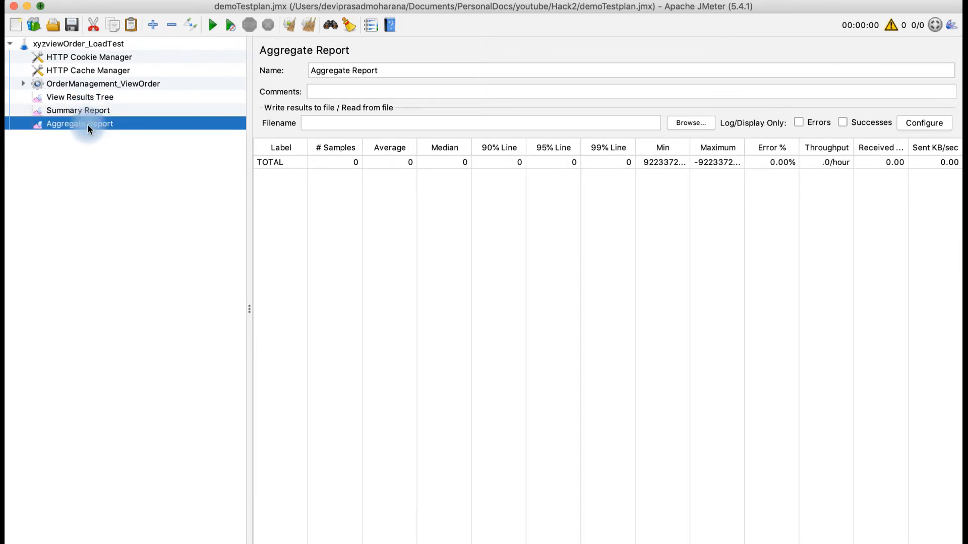
- Run the load test and check its samples in the View Results Tree and Summary Report
left_click(212, 25)
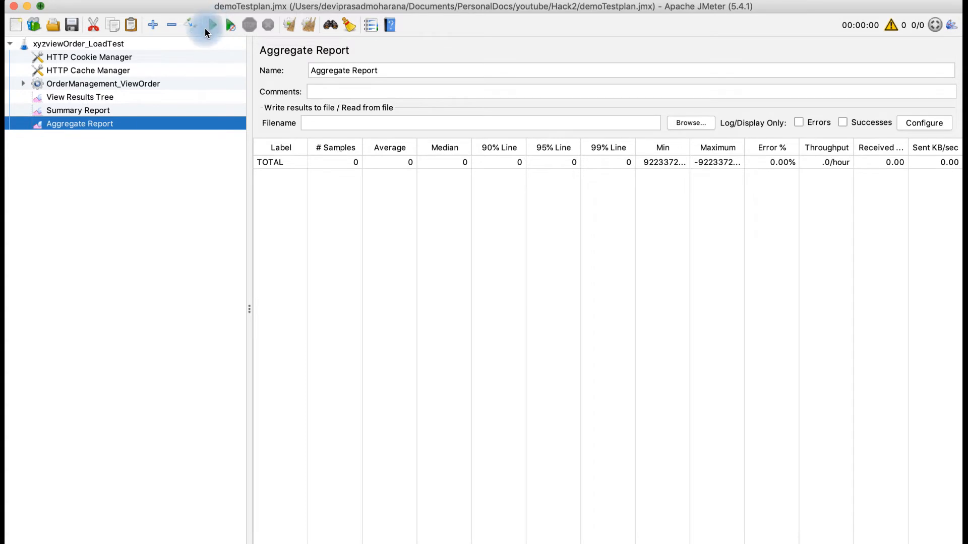
left_click(97, 97)
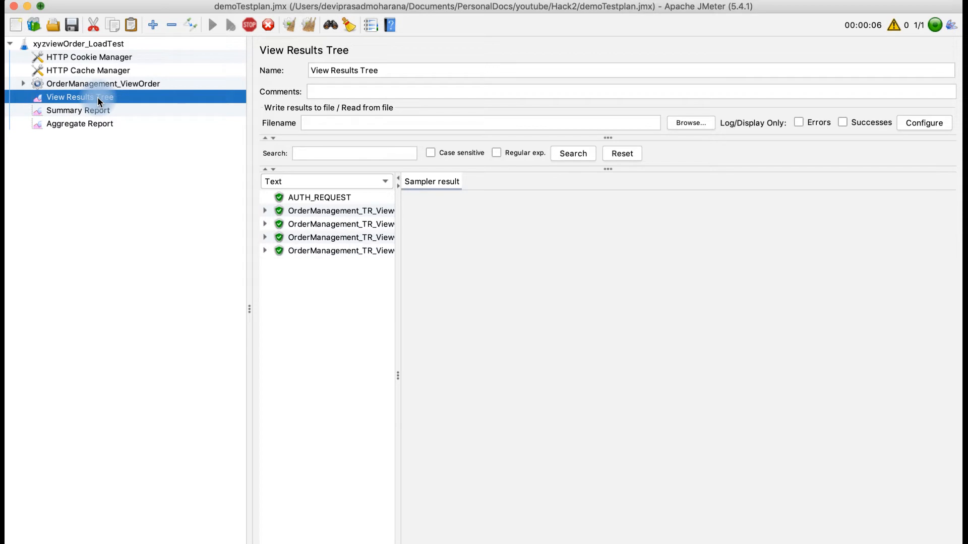
left_click(85, 111)
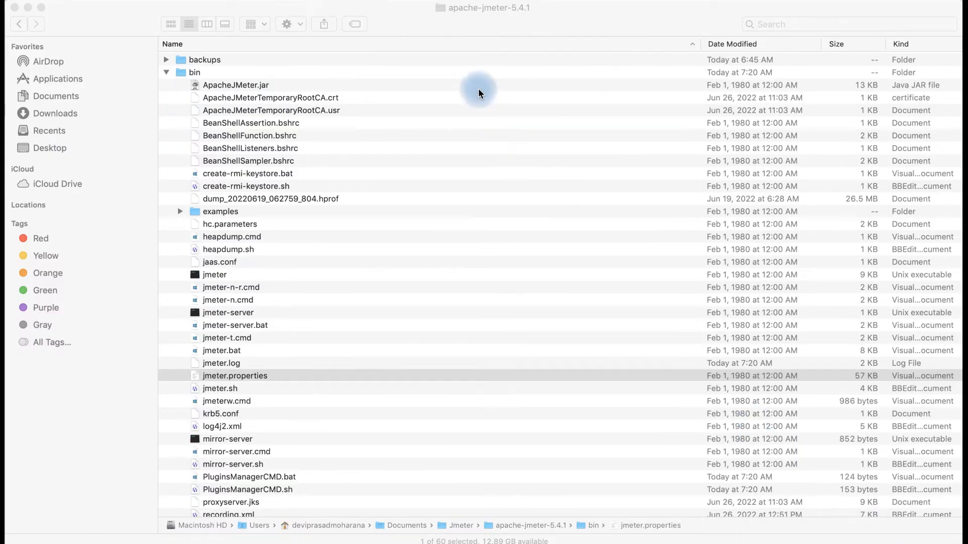
- Open jmeter.properties from the bin folder of apache-jmeter-5.4.1 in a text editor
left_click(250, 378)
left_click(249, 376)
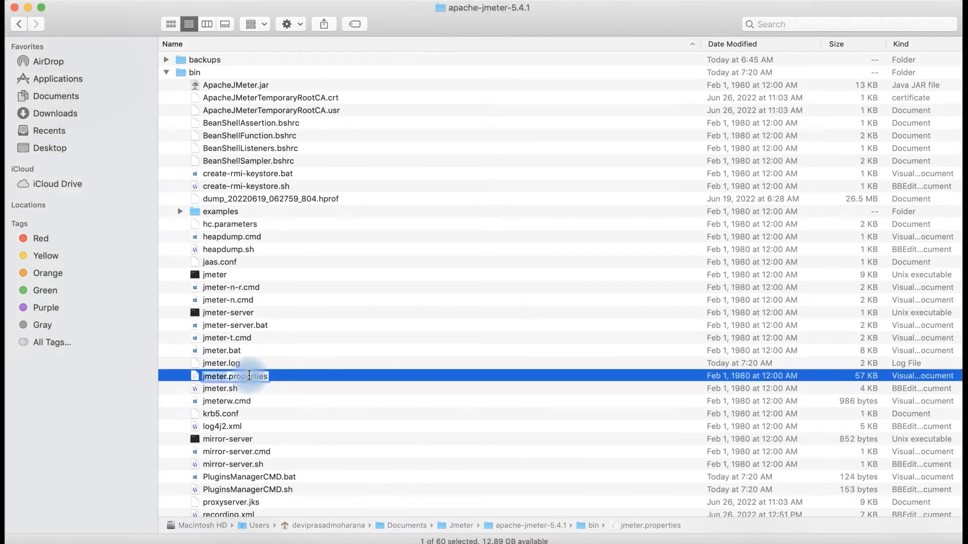
left_click(291, 377)
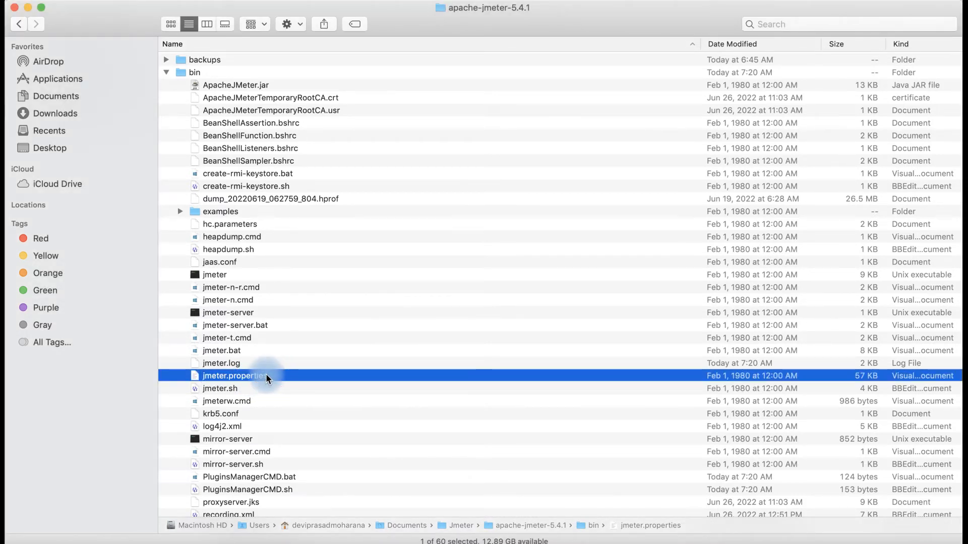
right_click(266, 379)
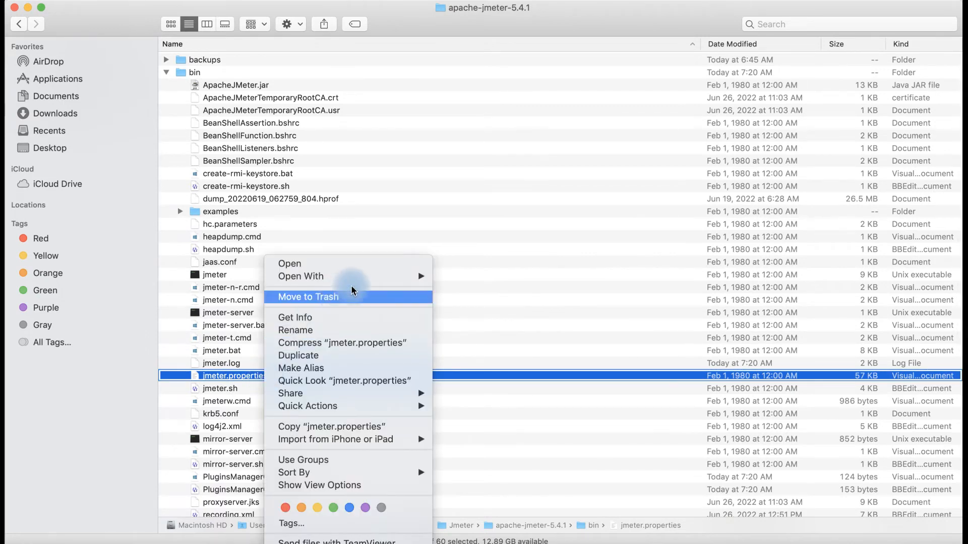
mouse_move(378, 275)
left_click(467, 279)
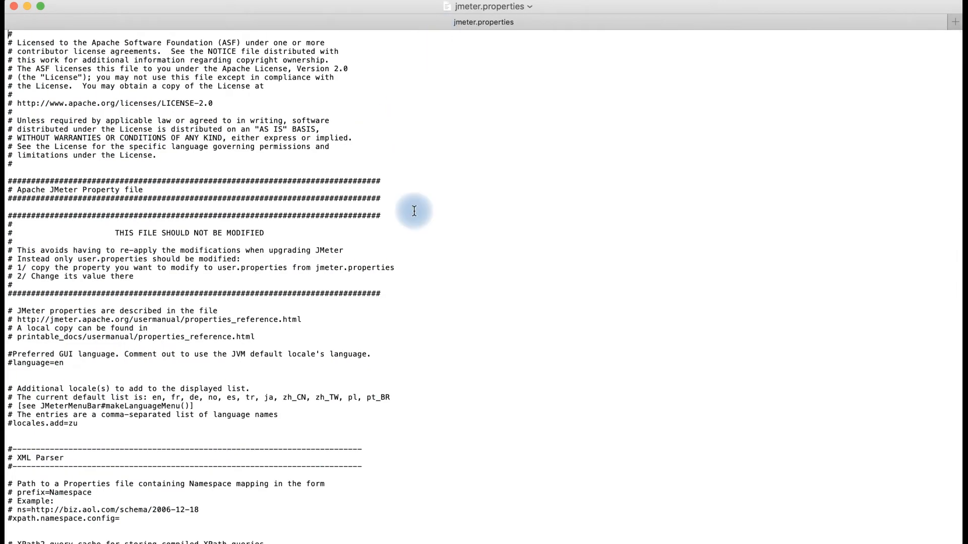
- Search jmeter.properties for cps and select the block that defines characters per second for slow connections
scroll(410, 224, "down", 5)
scroll(411, 227, "down", 15)
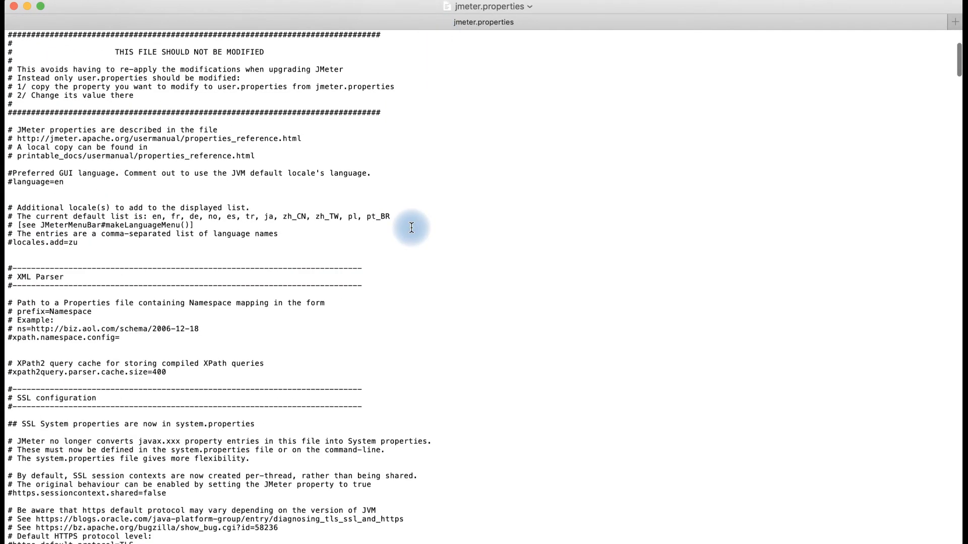
scroll(411, 227, "down", 5)
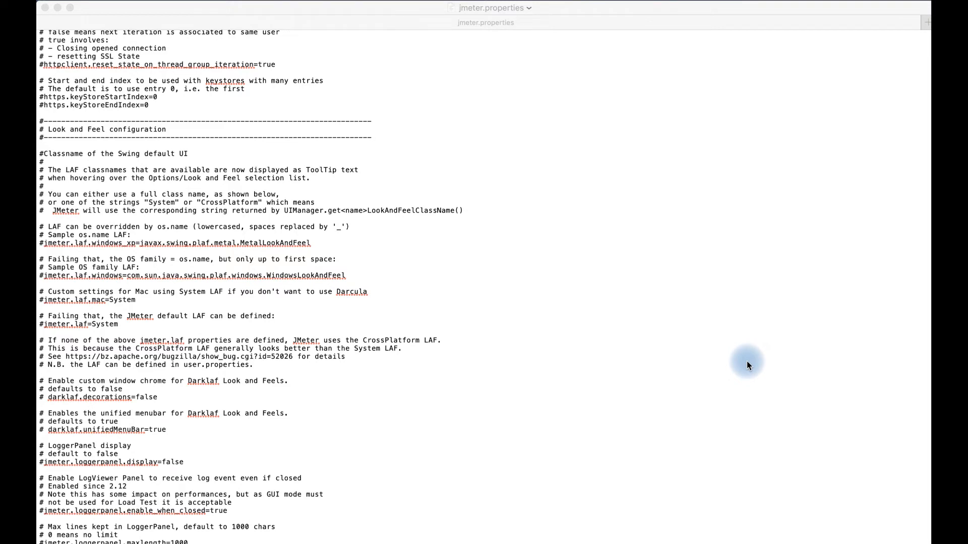
left_click(632, 253)
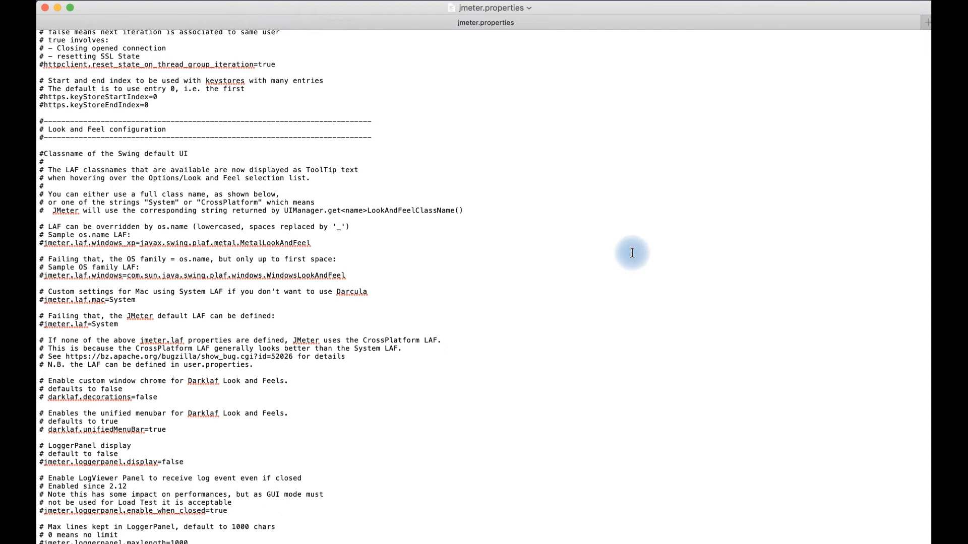
key("super+f")
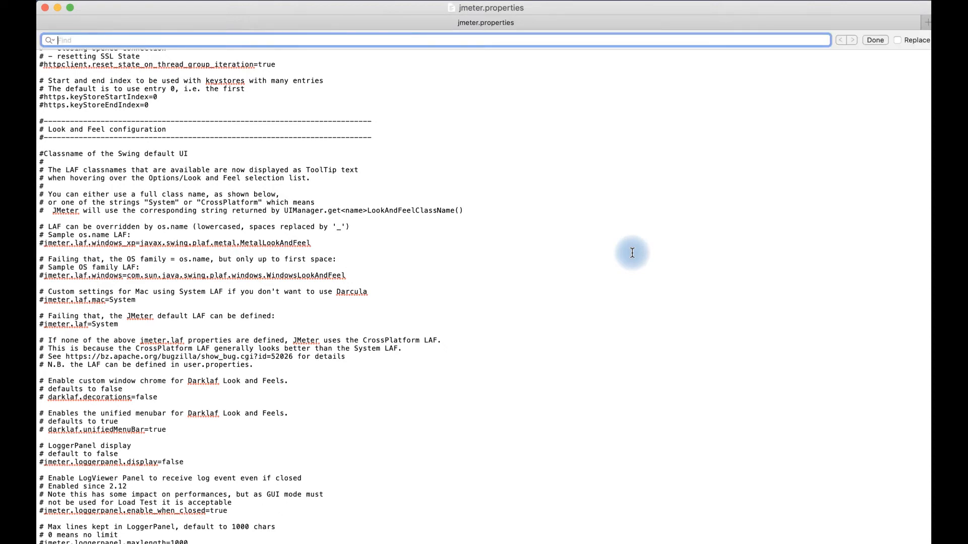
type("cps")
key("Return")
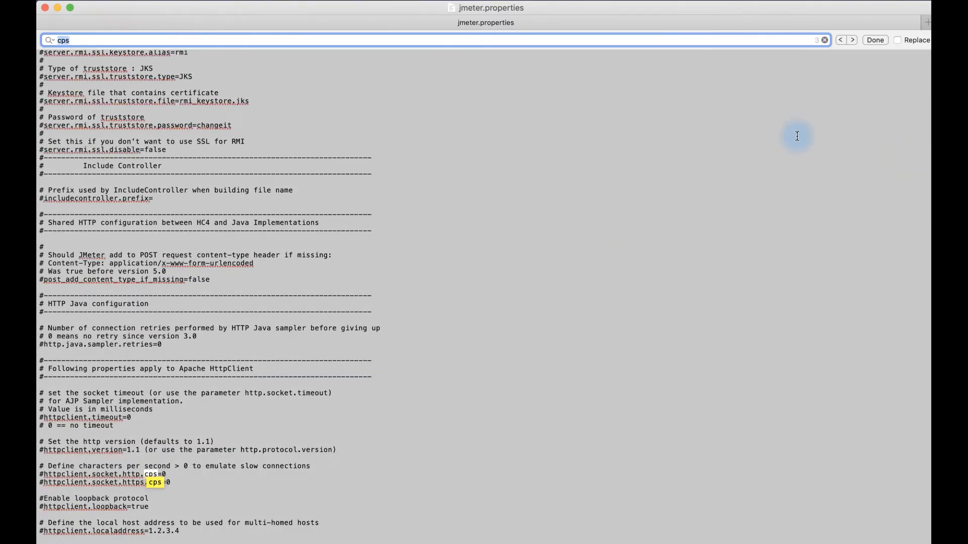
left_click(875, 40)
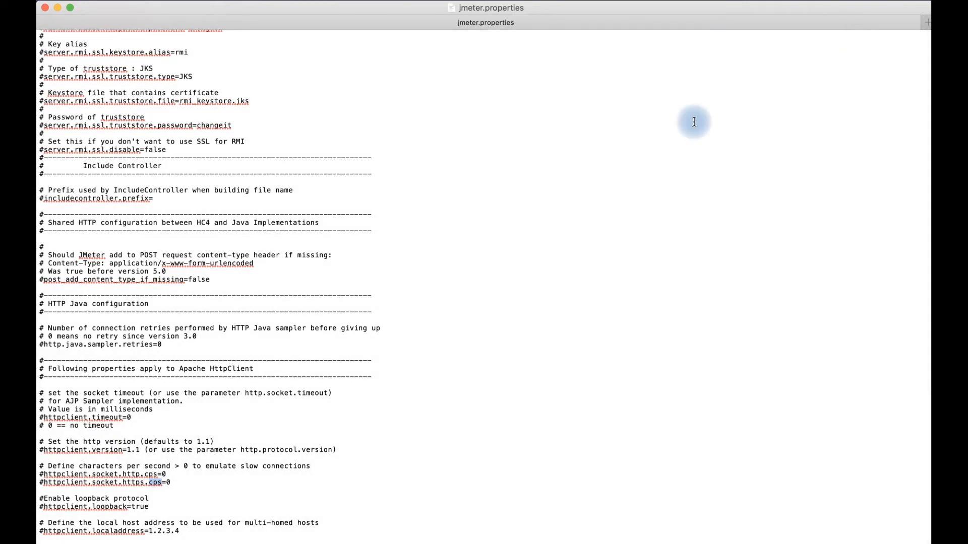
scroll(219, 463, "down", 2)
scroll(219, 463, "down", 1)
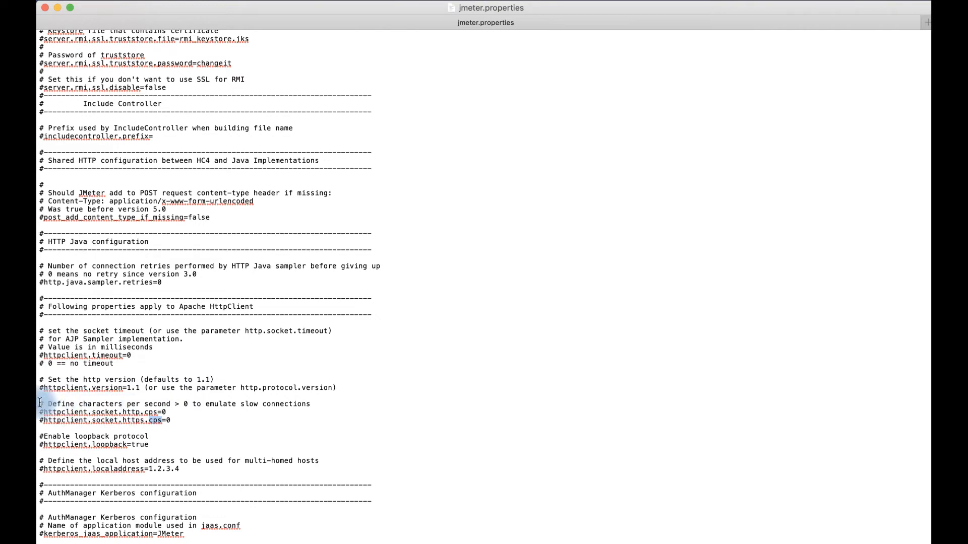
left_click_drag(40, 404, 189, 422)
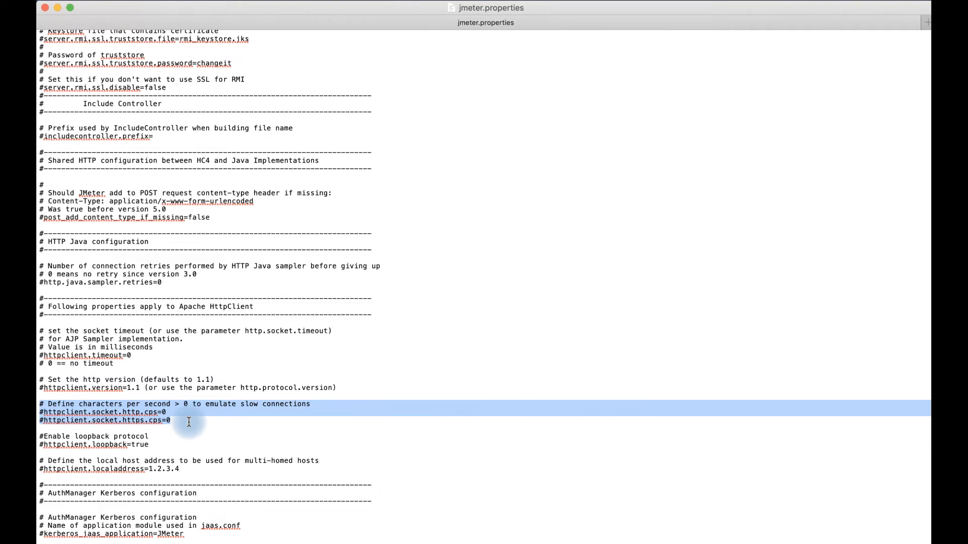
- Uncomment the httpclient.socket.http.cps and httpclient.socket.https.cps lines and save the file
left_click(44, 415)
key("BackSpace")
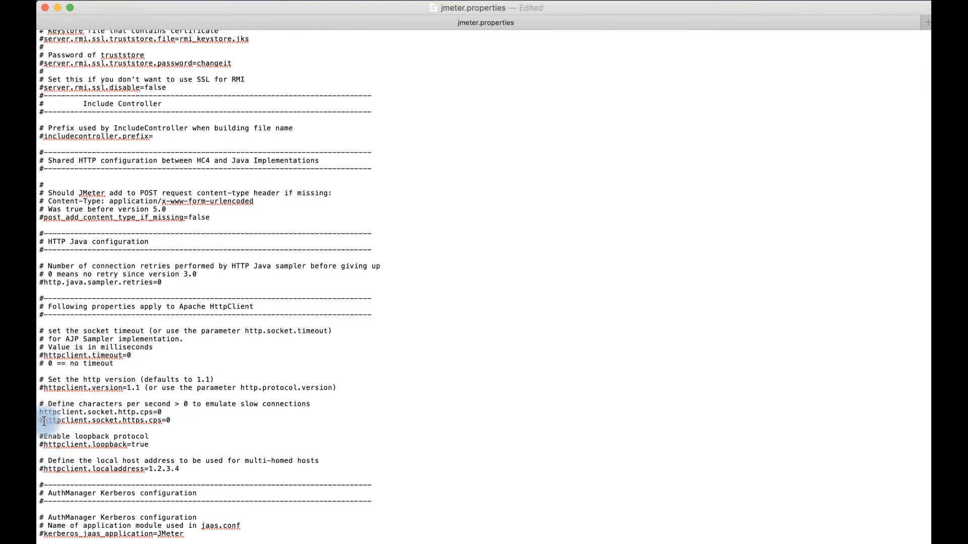
left_click(49, 450)
key("BackSpace")
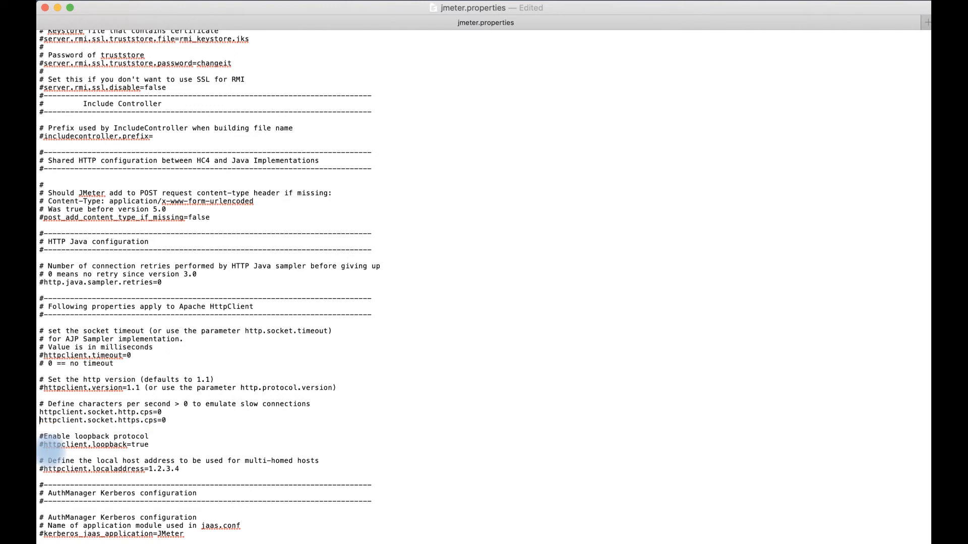
key("super+s")
- Set httpclient.socket.http.cps and httpclient.socket.https.cps to 64000 and save jmeter.properties
scroll(167, 384, "down", 2)
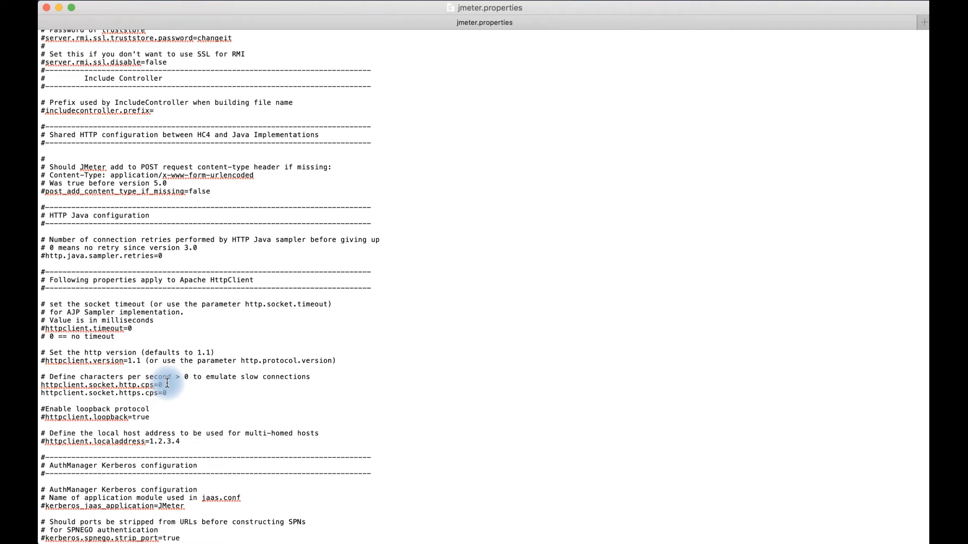
scroll(167, 384, "down", 5)
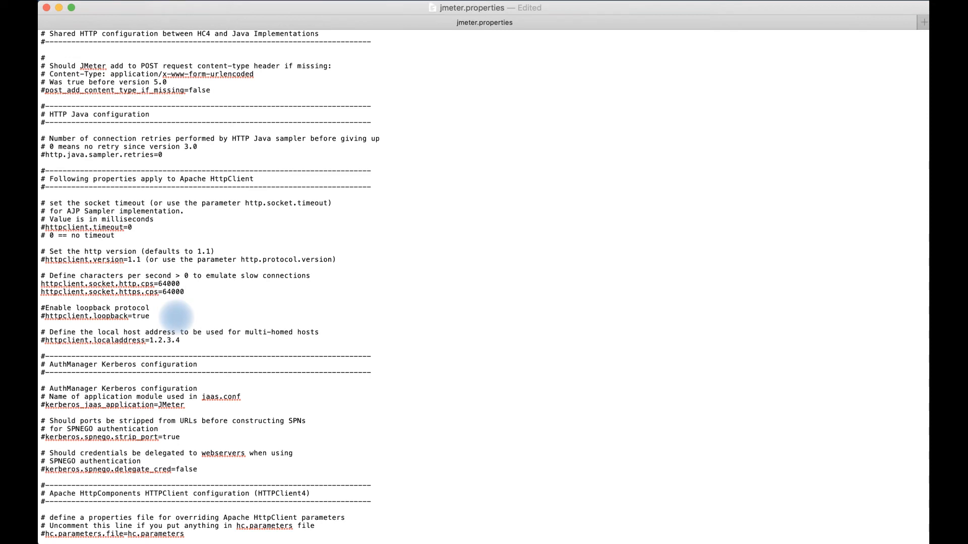
left_click(126, 1)
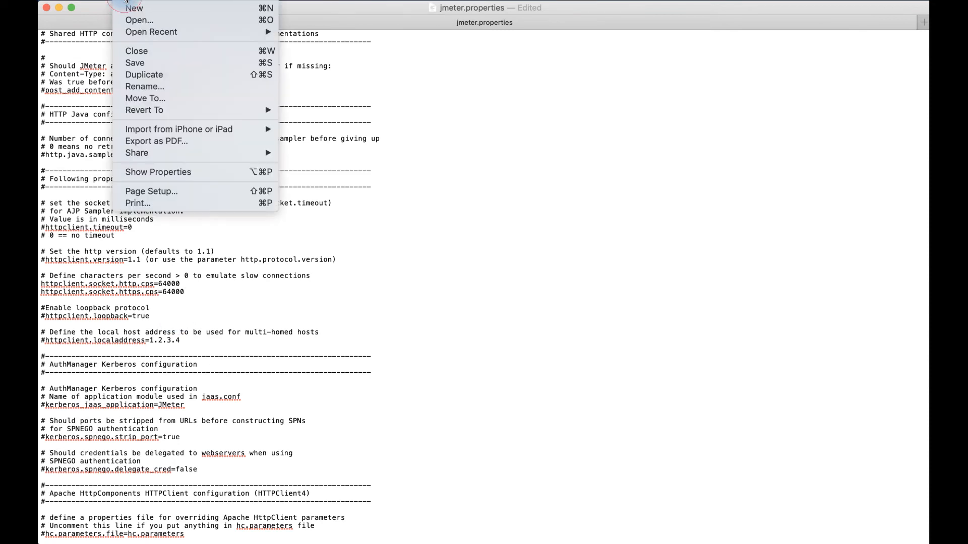
left_click(146, 62)
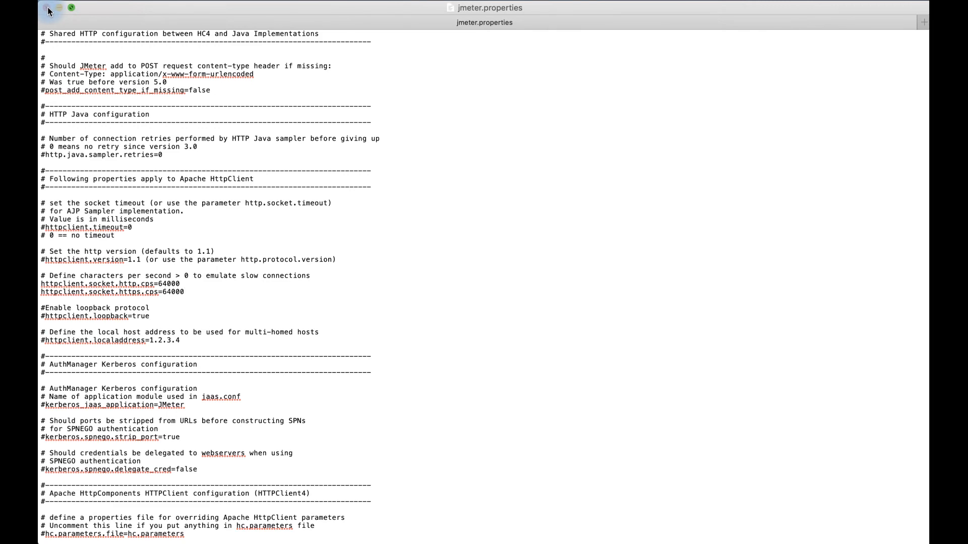
- Close jmeter.properties and switch to Apache JMeter
left_click(48, 8)
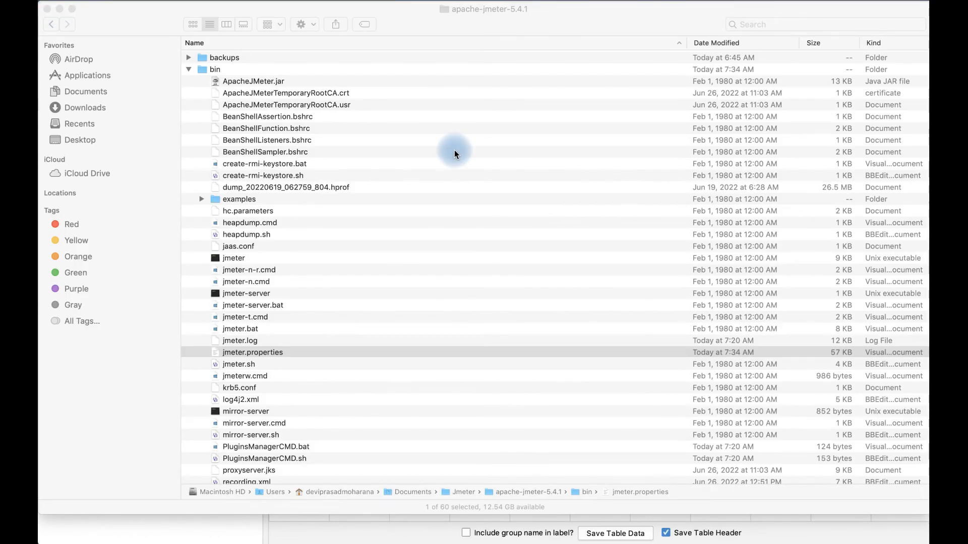
key("super+Tab")
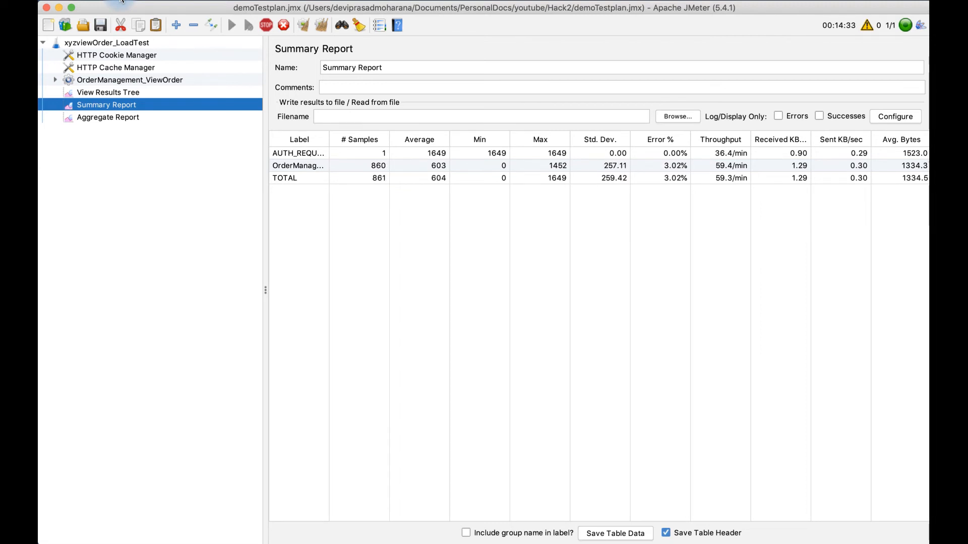
- Try to restart JMeter while the load test is still running
left_click(120, 1)
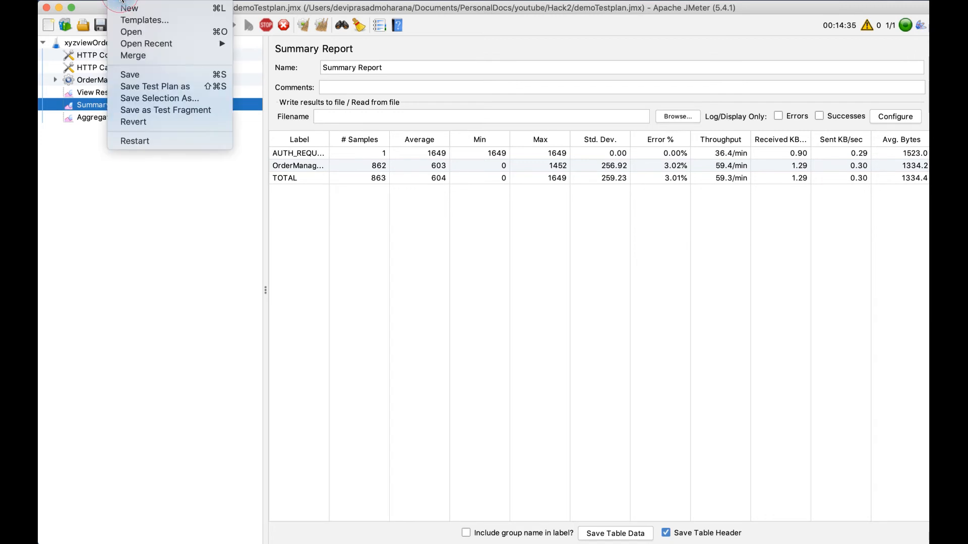
left_click(137, 141)
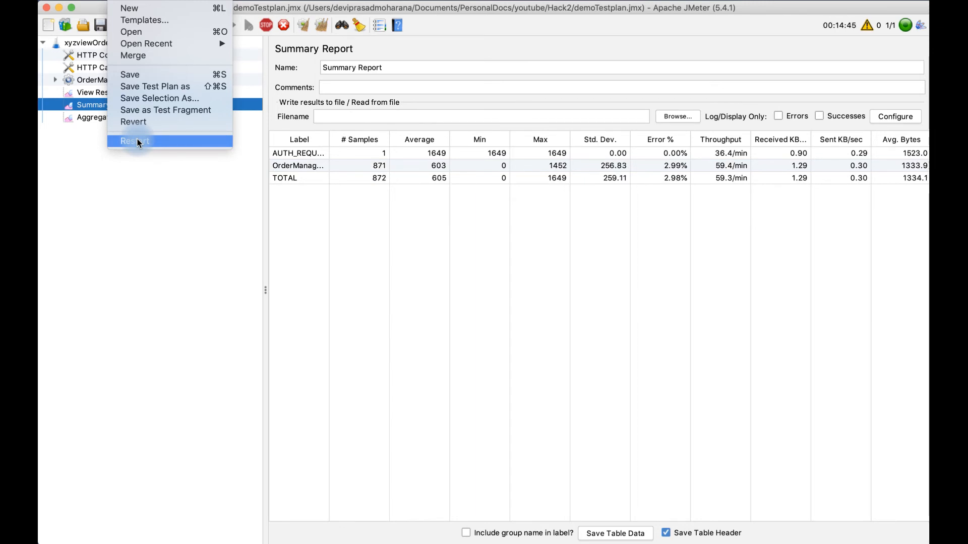
left_click(137, 141)
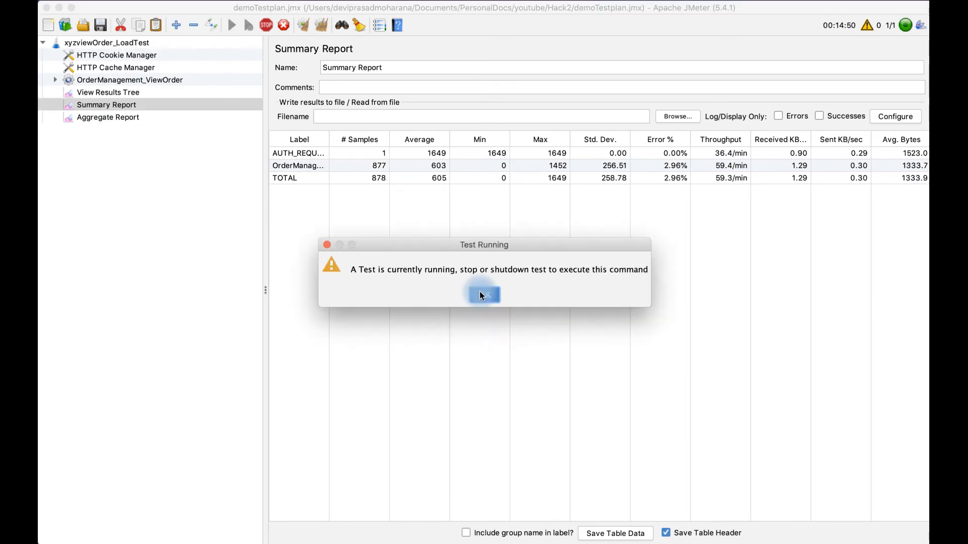
left_click(480, 295)
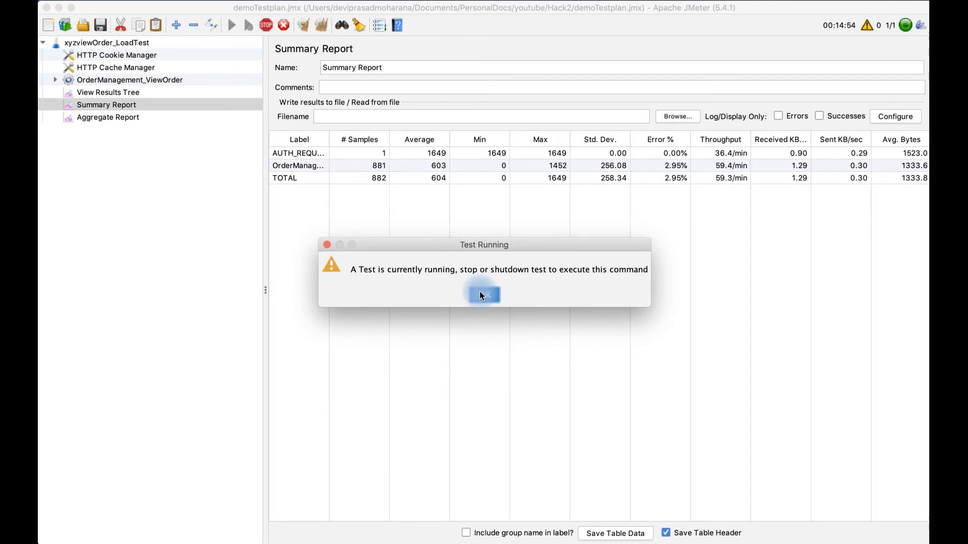
left_click(482, 295)
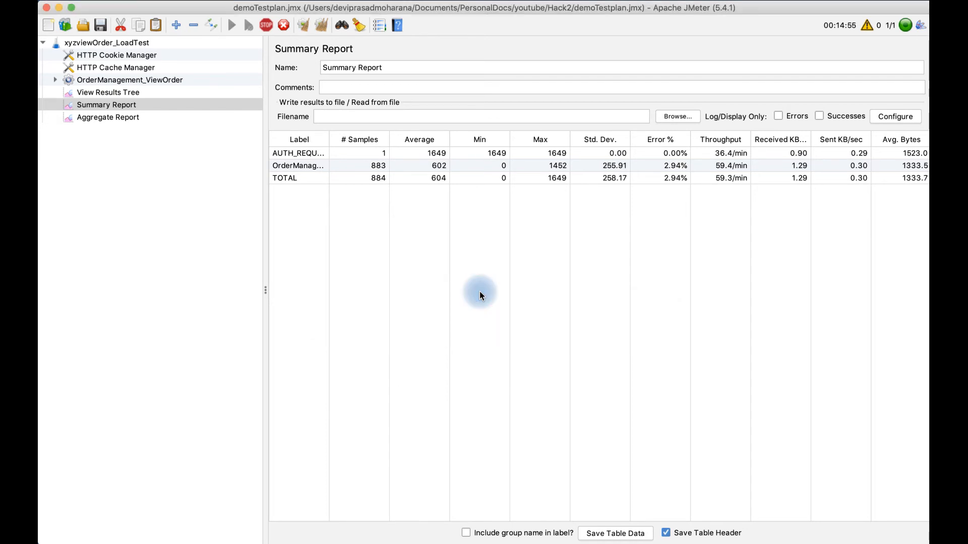
- Stop the running load test and restart JMeter to apply the changed properties
left_click(283, 28)
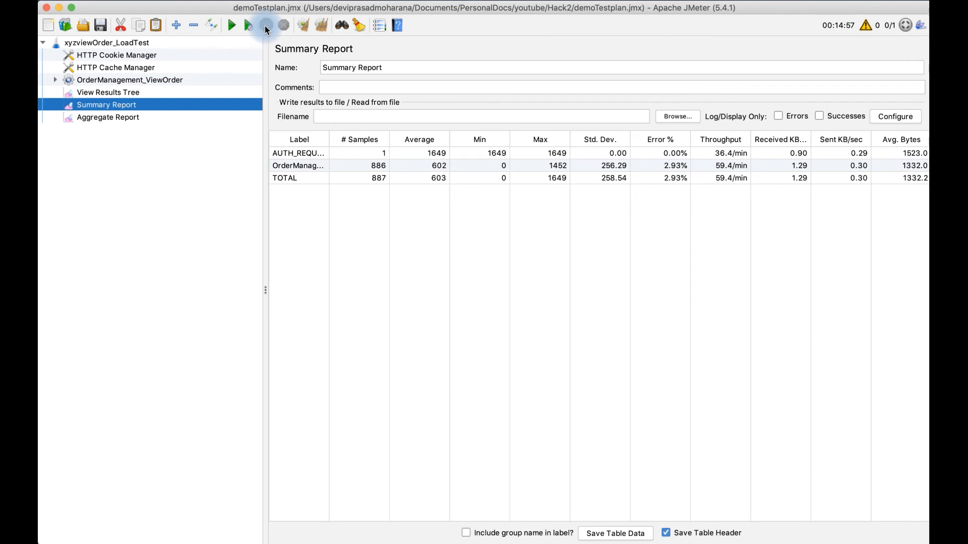
left_click(123, 1)
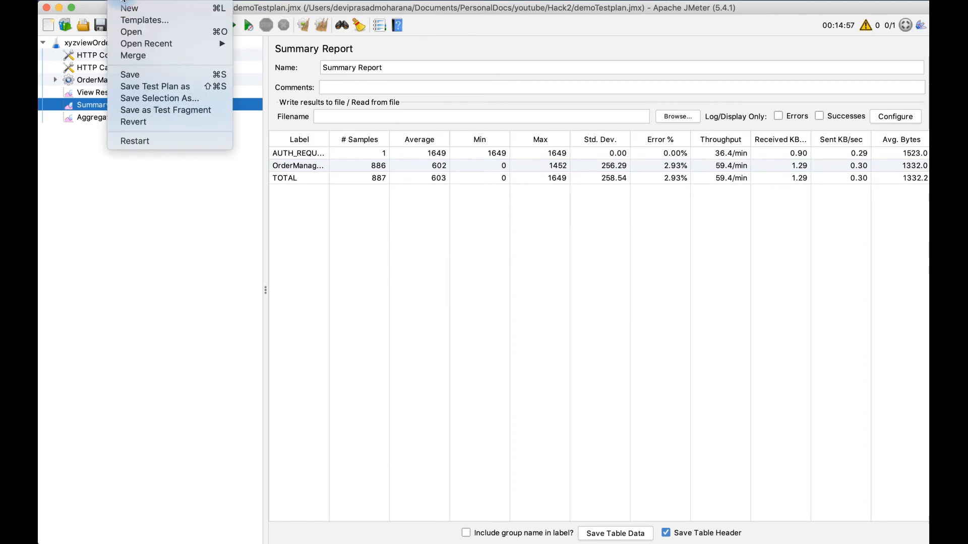
left_click(151, 140)
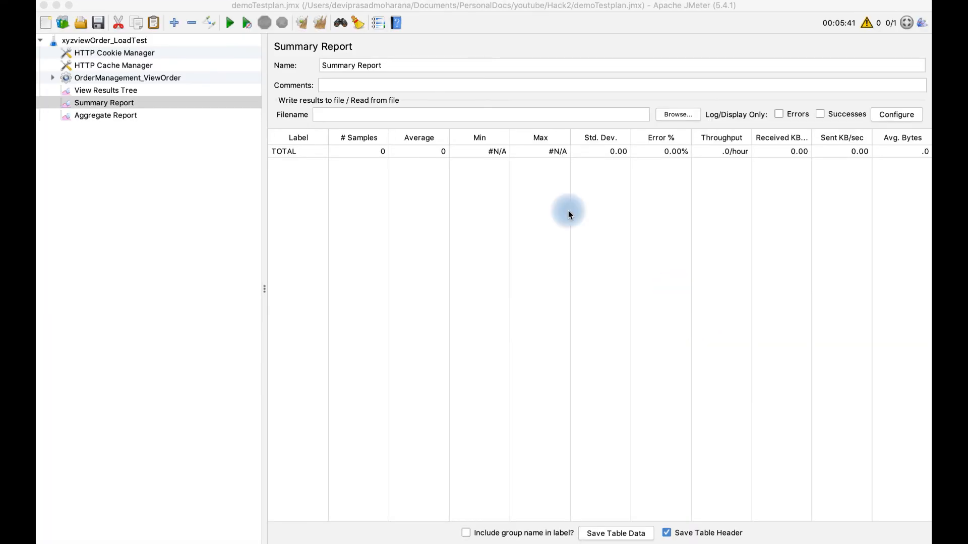
- Run the demoTestplan.jmx load test again with the Summary Report shown
left_click(231, 23)
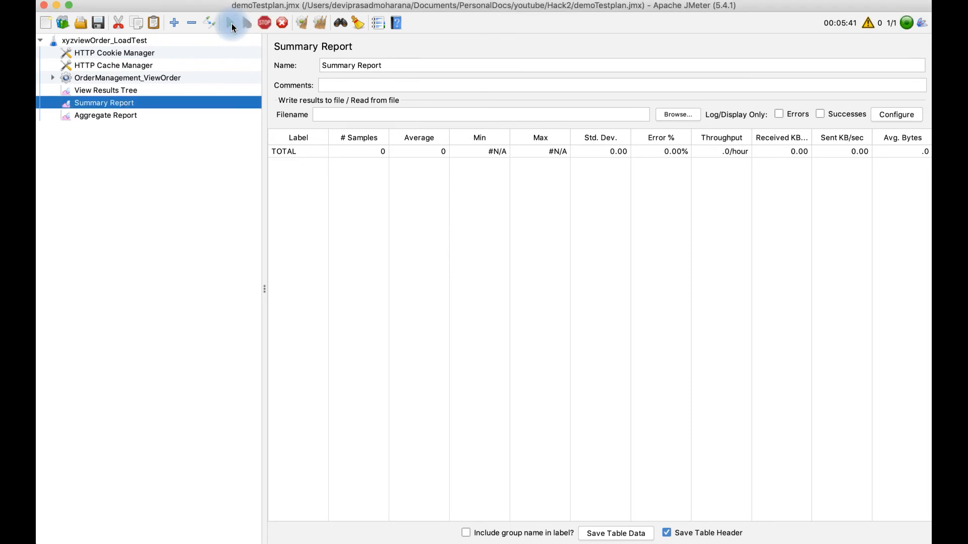